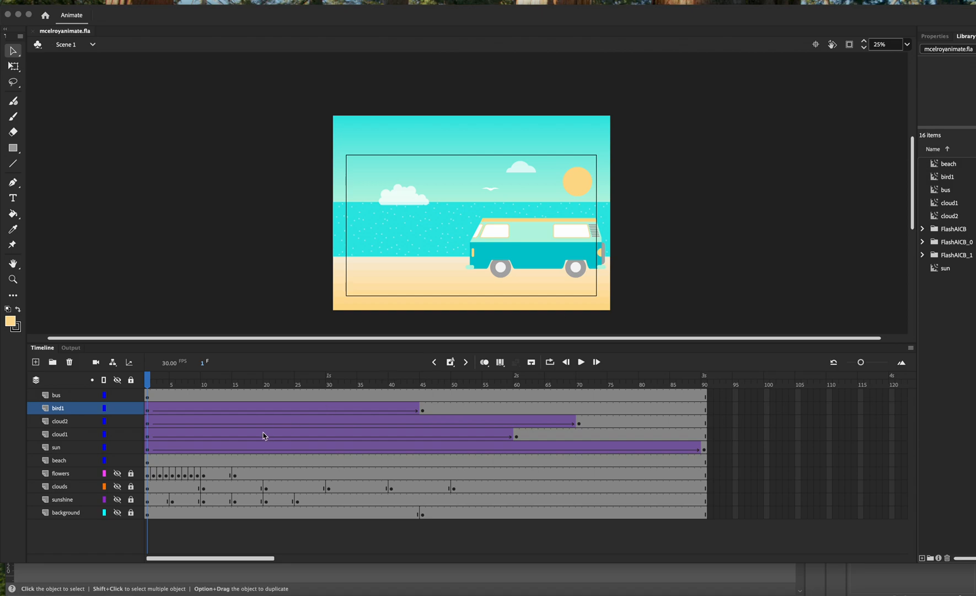
Look through the sunshine, clouds and flowers layers in the timeline.
{"action": "left_click", "coordinate": [64, 501]}
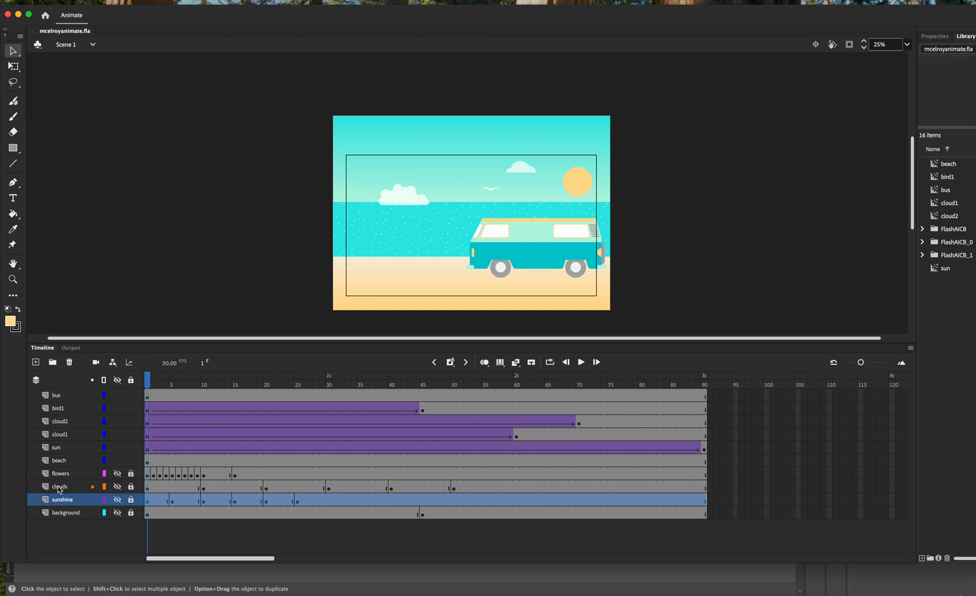
{"action": "left_click", "coordinate": [59, 487]}
{"action": "left_click", "coordinate": [61, 473]}
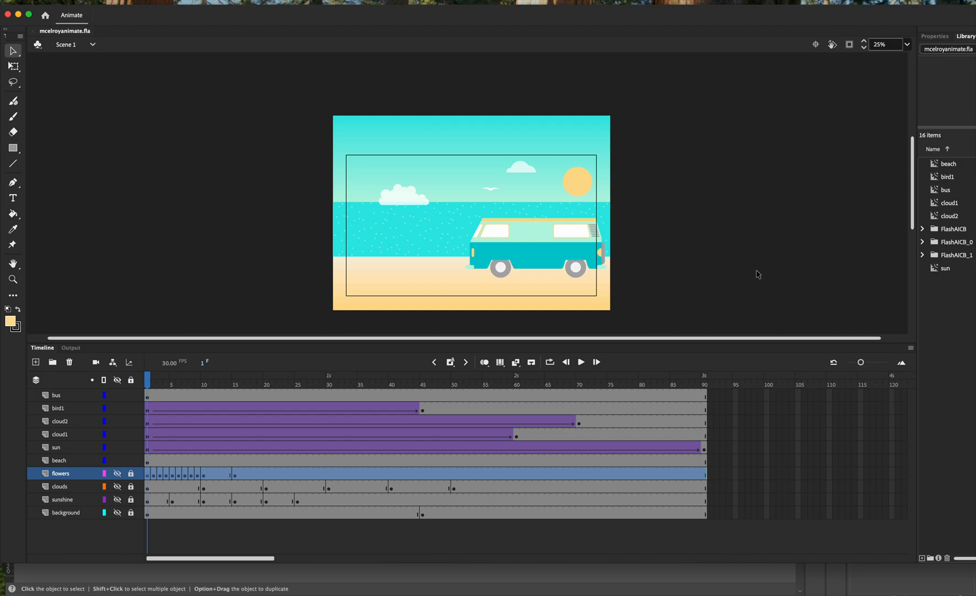
{"action": "scroll", "coordinate": [757, 274], "scroll_direction": "right", "scroll_amount": 2}
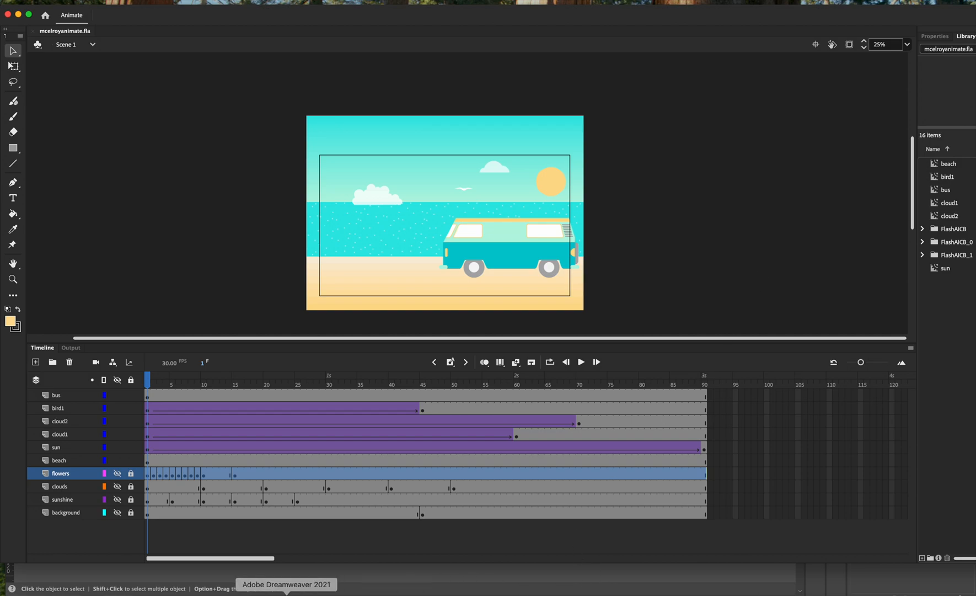
Switch to Illustrator and ungroup the flock of seagulls in the beach illustration so each bird can be selected alone.
{"action": "left_click", "coordinate": [223, 594]}
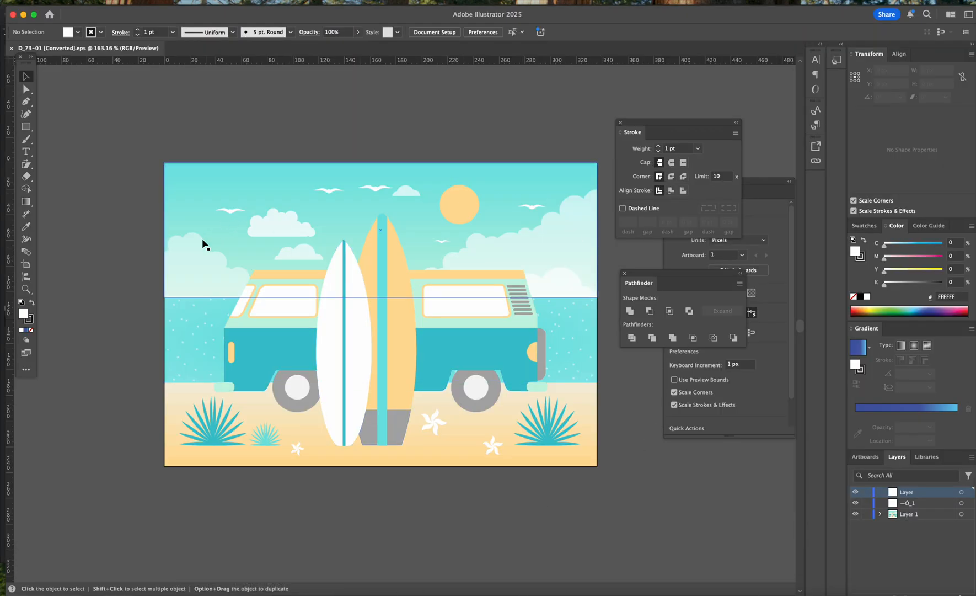
{"action": "left_click", "coordinate": [198, 258]}
{"action": "left_click", "coordinate": [287, 223]}
{"action": "left_click", "coordinate": [579, 242]}
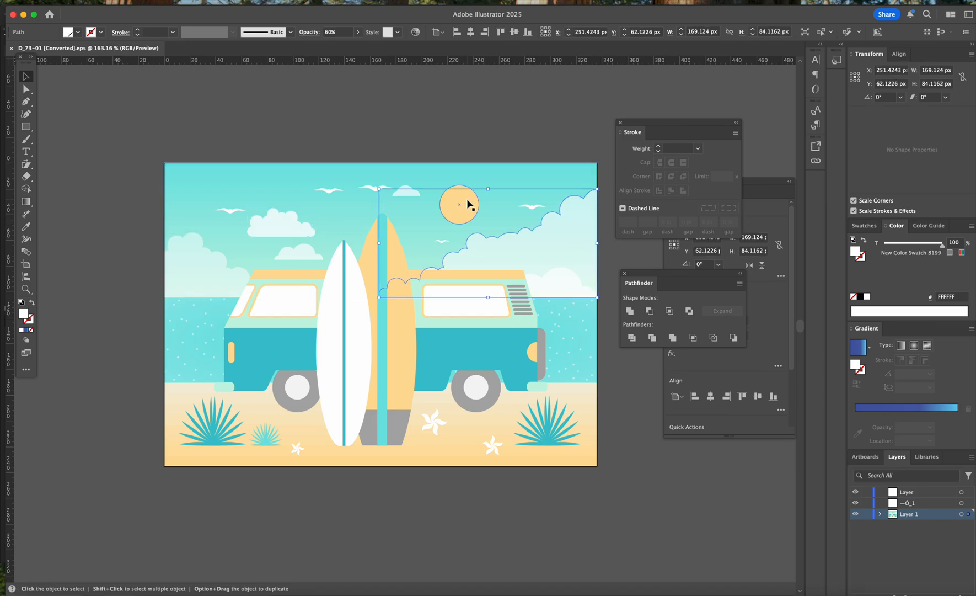
{"action": "left_click", "coordinate": [467, 203]}
{"action": "left_click", "coordinate": [408, 192]}
{"action": "left_click", "coordinate": [374, 190]}
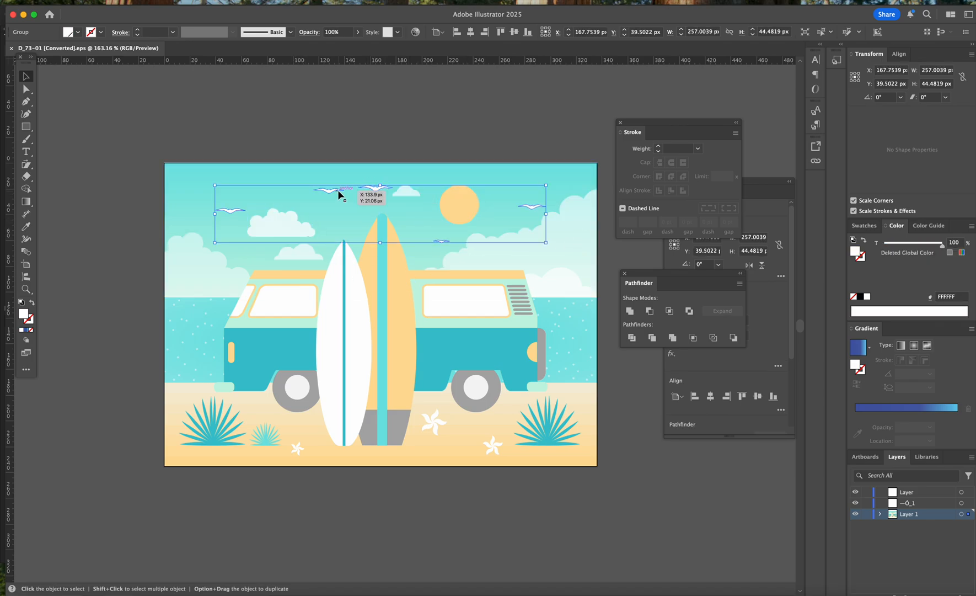
{"action": "left_click", "coordinate": [108, 2]}
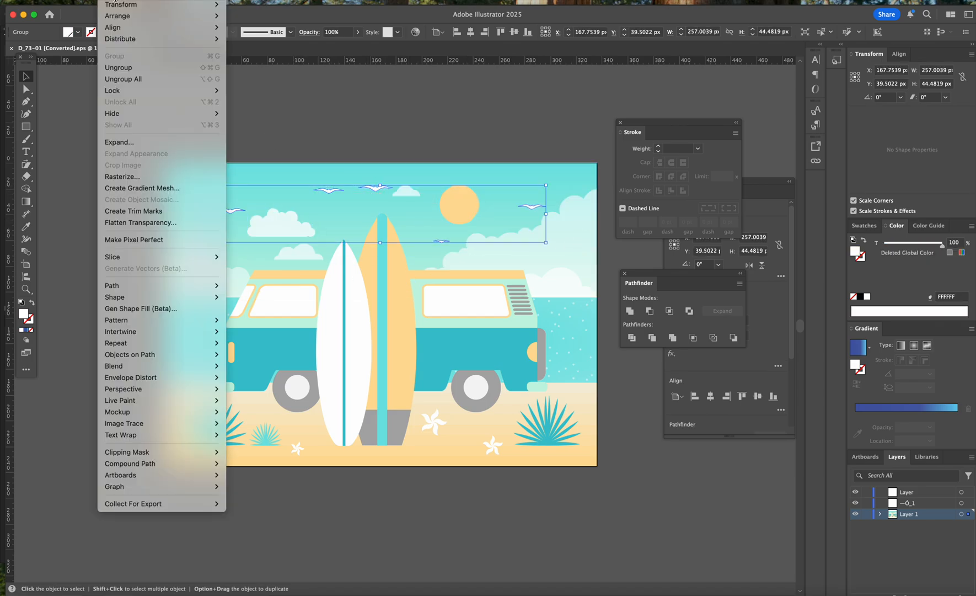
{"action": "left_click", "coordinate": [138, 70]}
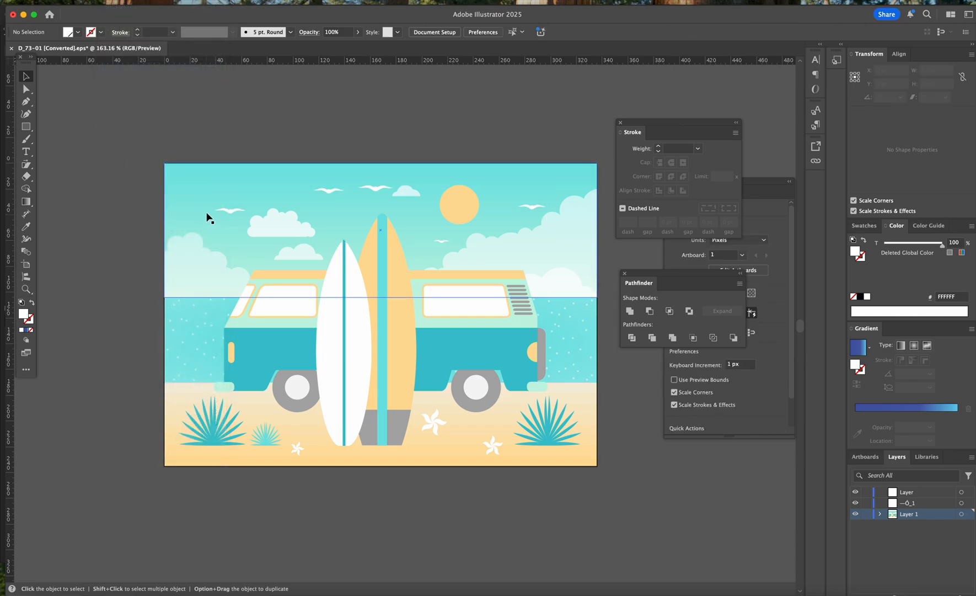
{"action": "left_click", "coordinate": [229, 210]}
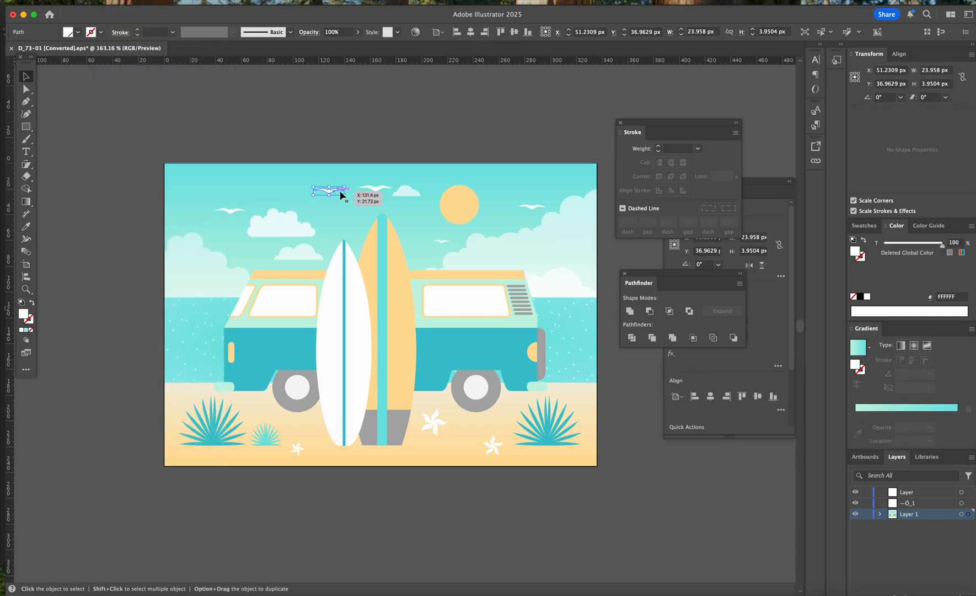
Ungroup the two surfboards in front of the van.
{"action": "left_click", "coordinate": [377, 340]}
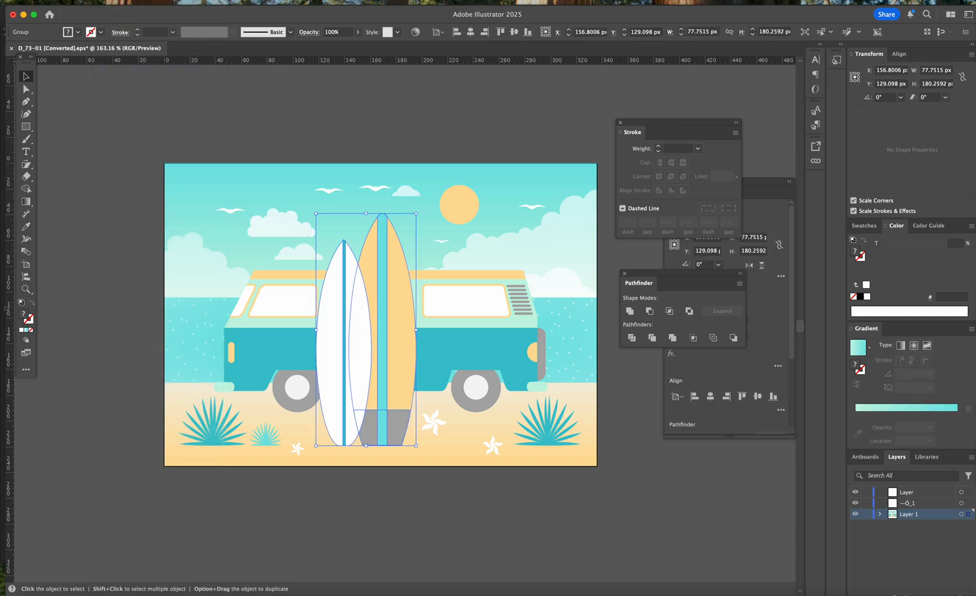
{"action": "left_click", "coordinate": [107, 2]}
{"action": "left_click", "coordinate": [136, 68]}
{"action": "left_click", "coordinate": [68, 153]}
Select the sky, sea, water dots and sand together and copy them.
{"action": "left_click", "coordinate": [172, 211]}
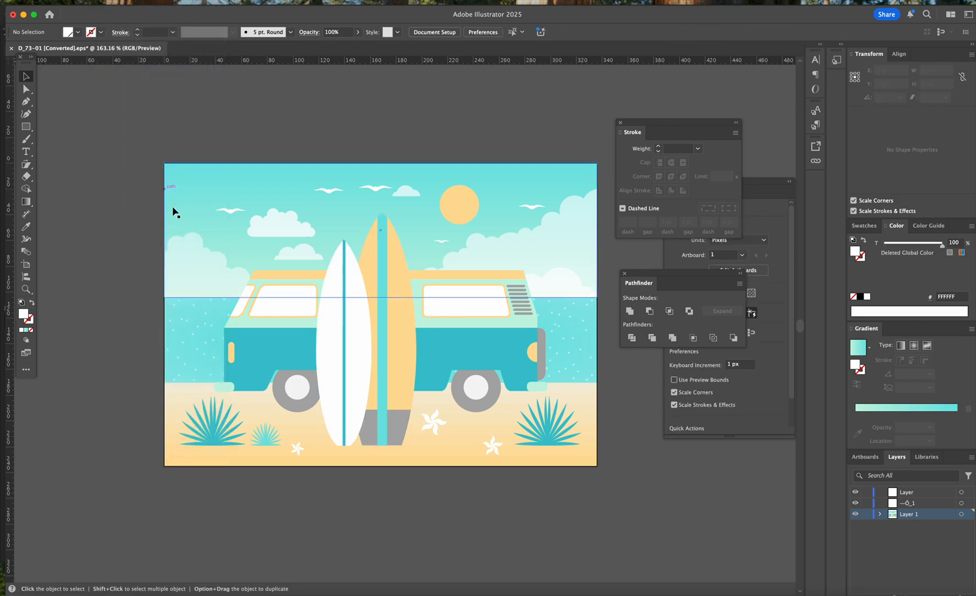
{"action": "left_click", "coordinate": [195, 317], "text": "shift"}
{"action": "left_click", "coordinate": [179, 399], "text": "shift"}
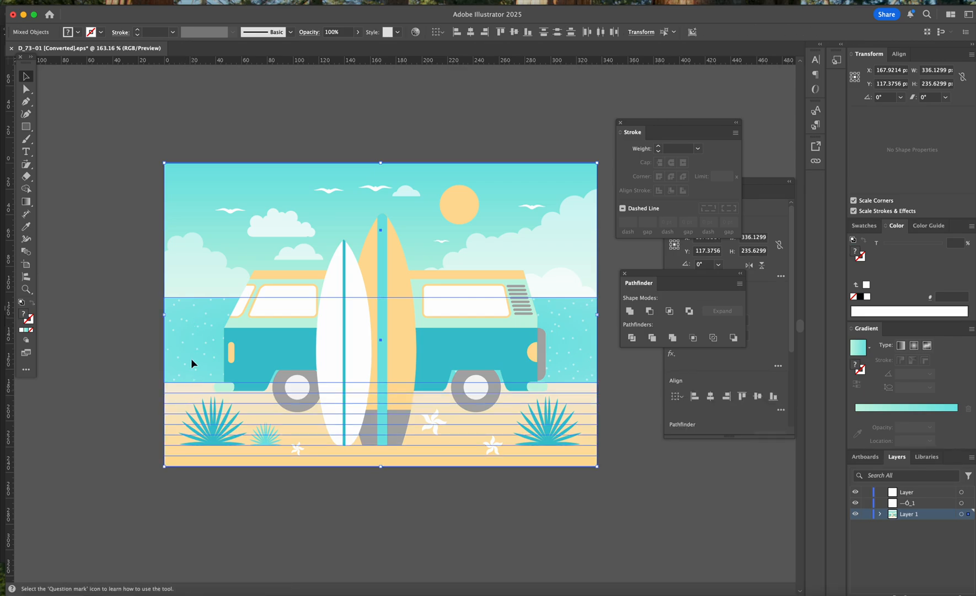
{"action": "left_click", "coordinate": [193, 337], "text": "shift"}
{"action": "left_click_drag", "start_coordinate": [193, 337], "coordinate": [421, 290]}
{"action": "key", "text": "super+z"}
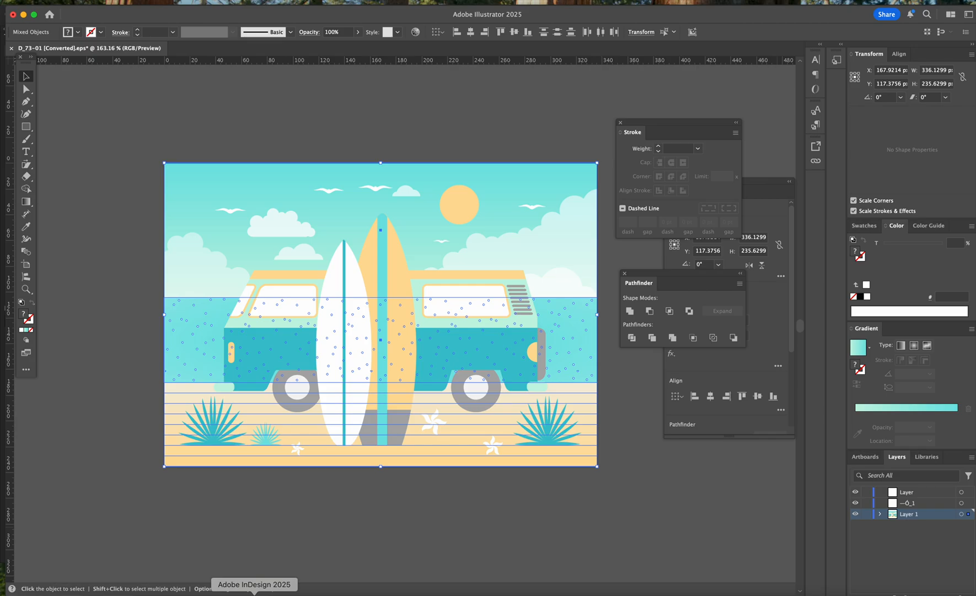
Switch to Animate and select the first keyframe of the beach layer.
{"action": "left_click", "coordinate": [382, 593]}
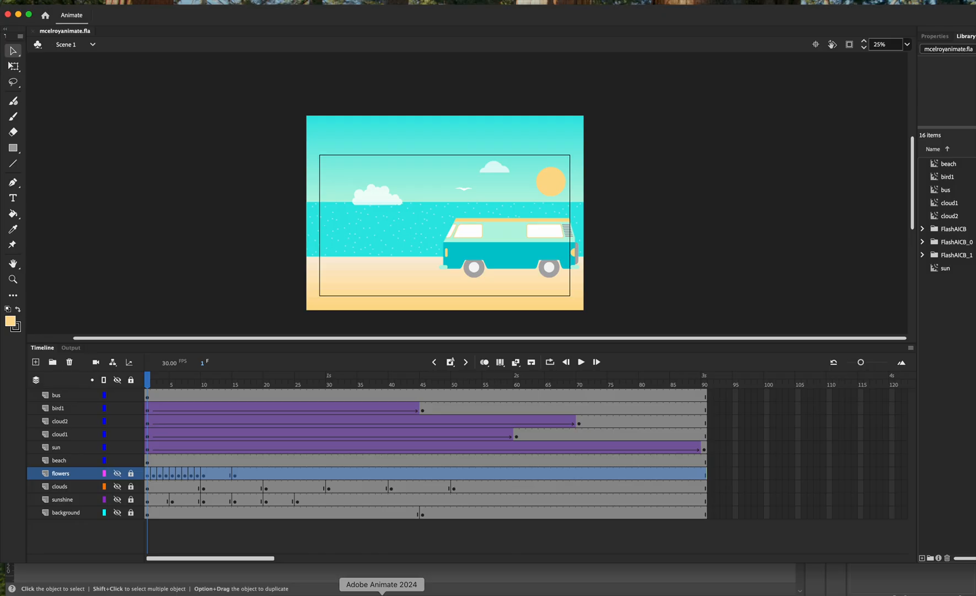
{"action": "left_click", "coordinate": [66, 451]}
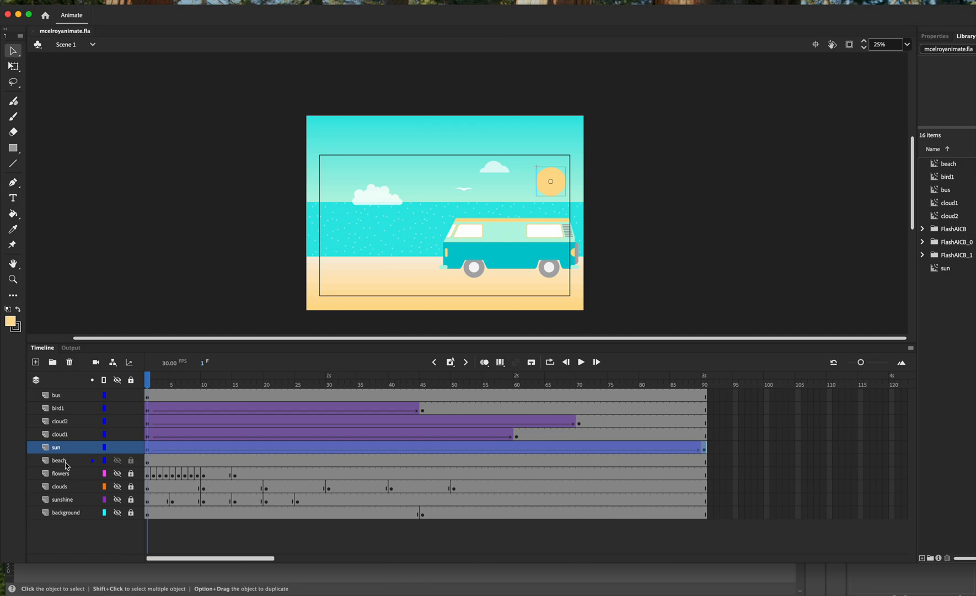
{"action": "left_click", "coordinate": [65, 462]}
{"action": "left_click_drag", "start_coordinate": [148, 381], "coordinate": [122, 380]}
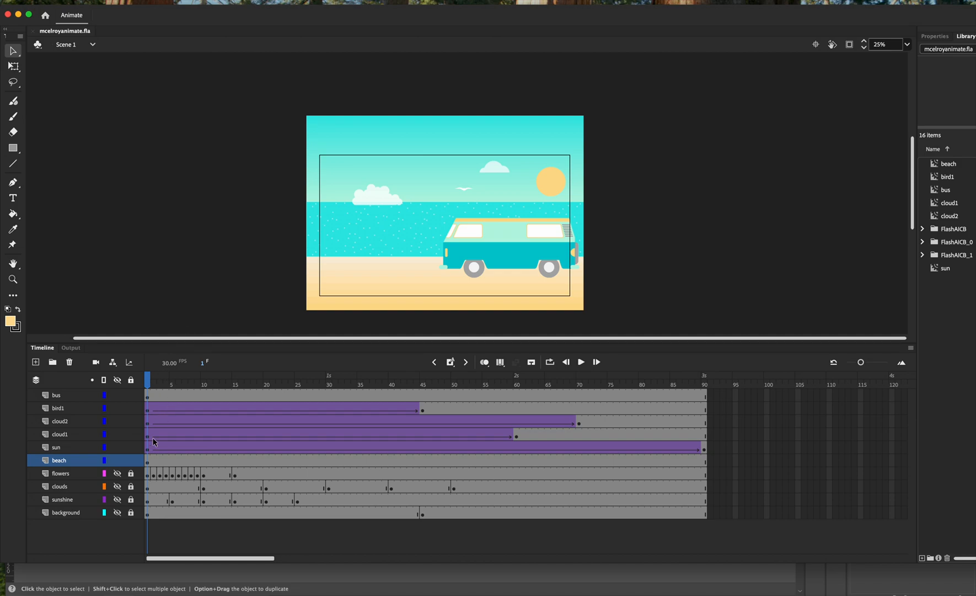
{"action": "left_click", "coordinate": [147, 460]}
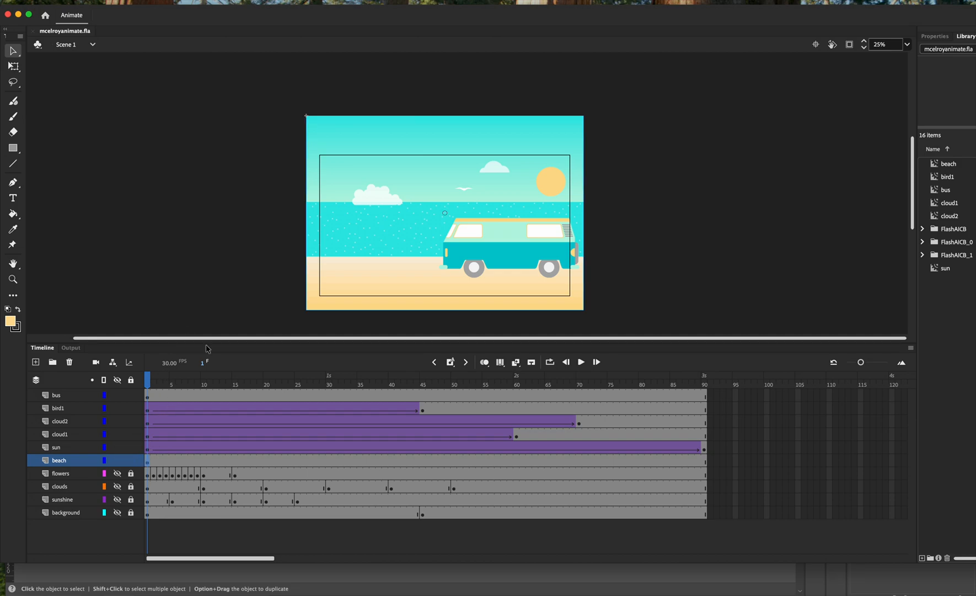
Paste the copied background using the AI file importer preferences, with recommended import settings and layers maintained.
{"action": "left_click", "coordinate": [203, 157]}
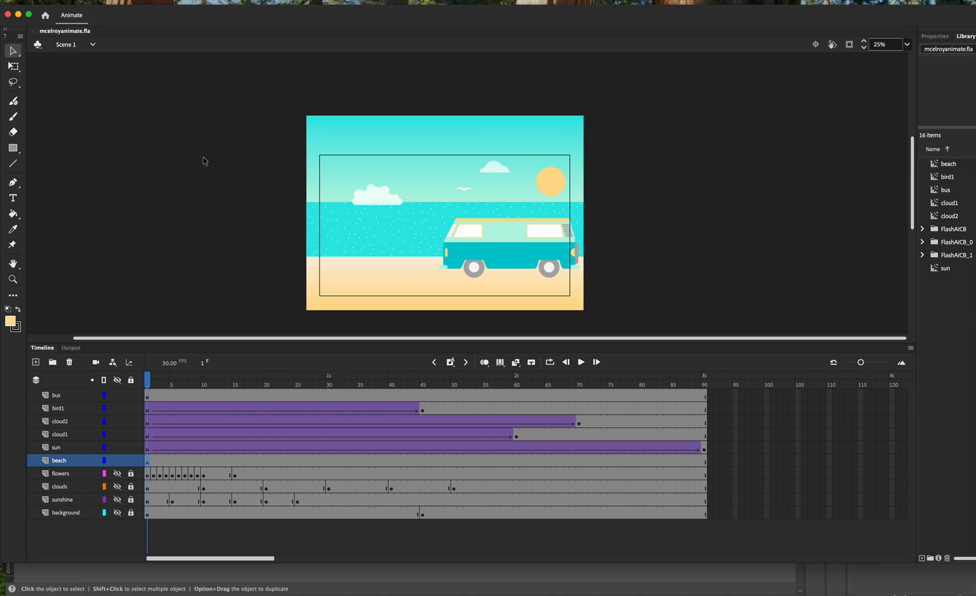
{"action": "key", "text": "super+v"}
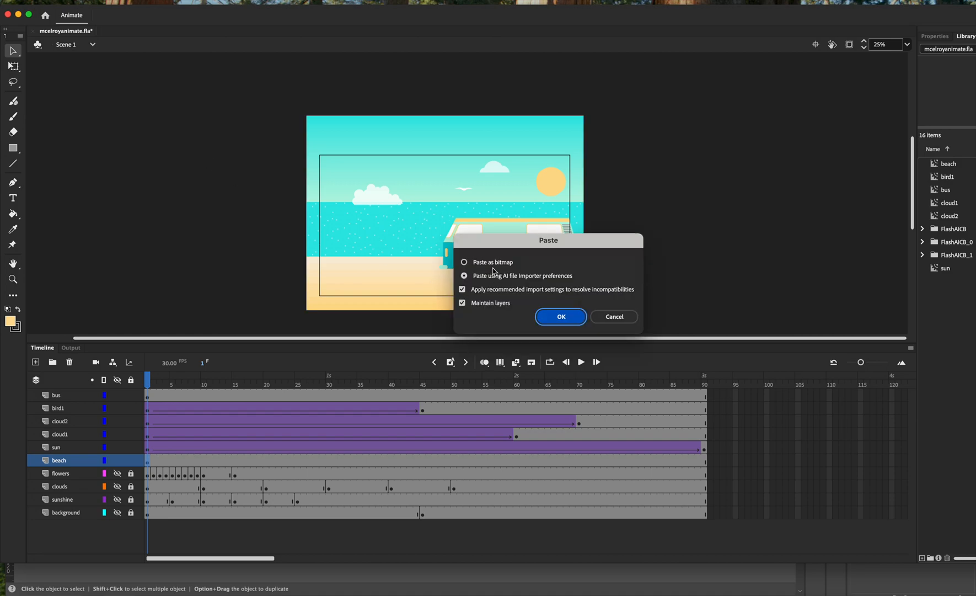
{"action": "left_click", "coordinate": [561, 316]}
{"action": "left_click", "coordinate": [474, 209]}
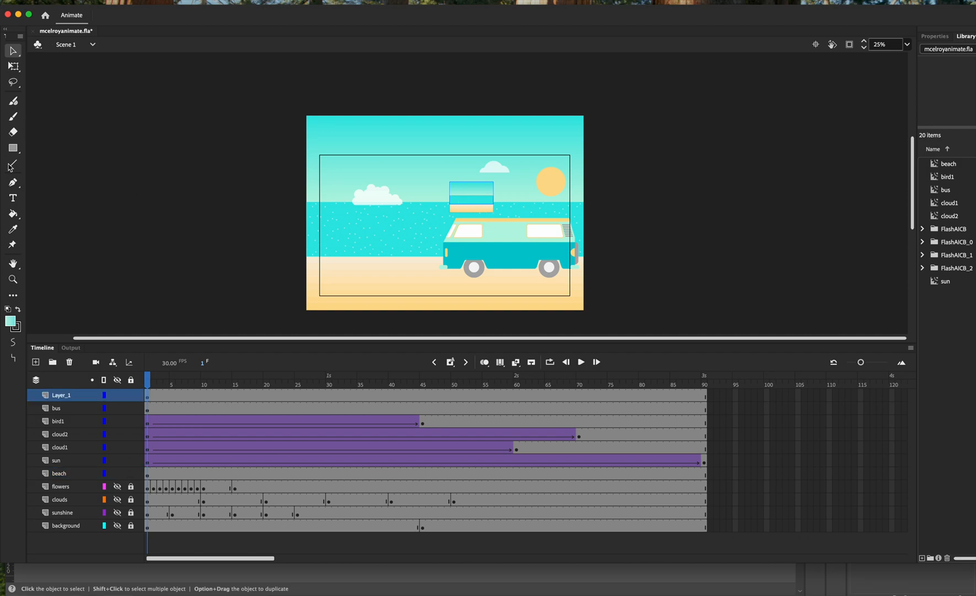
Enlarge the pasted background to nearly cover the stage and delete its layer.
{"action": "left_click", "coordinate": [13, 67]}
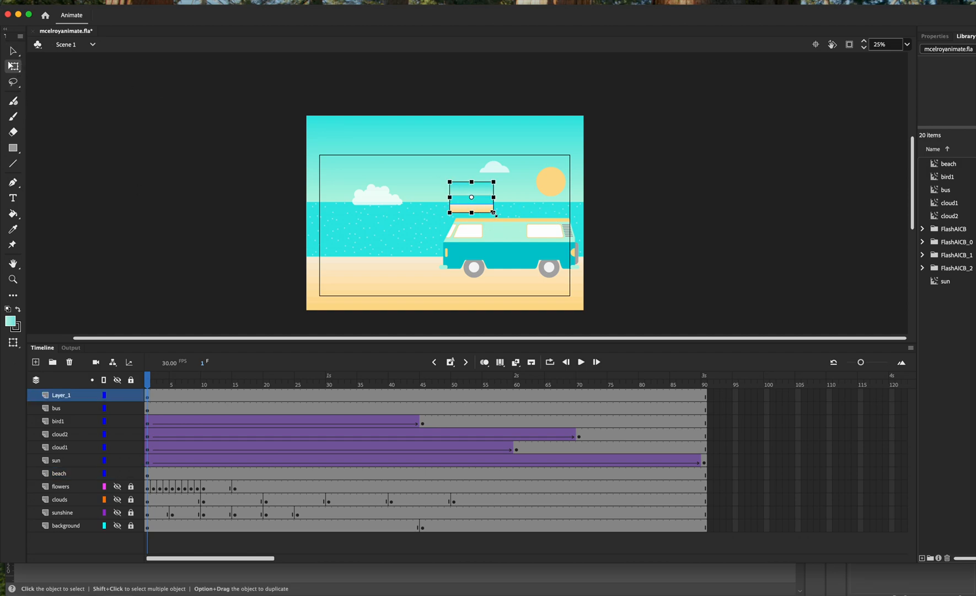
{"action": "left_click_drag", "start_coordinate": [494, 213], "coordinate": [645, 290]}
{"action": "left_click_drag", "start_coordinate": [527, 222], "coordinate": [494, 236]}
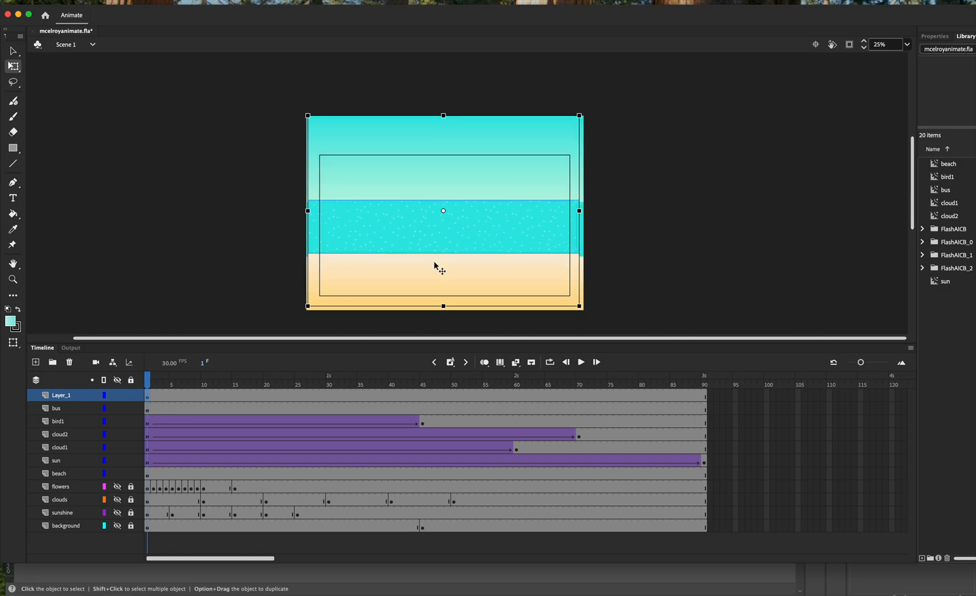
{"action": "left_click", "coordinate": [69, 362]}
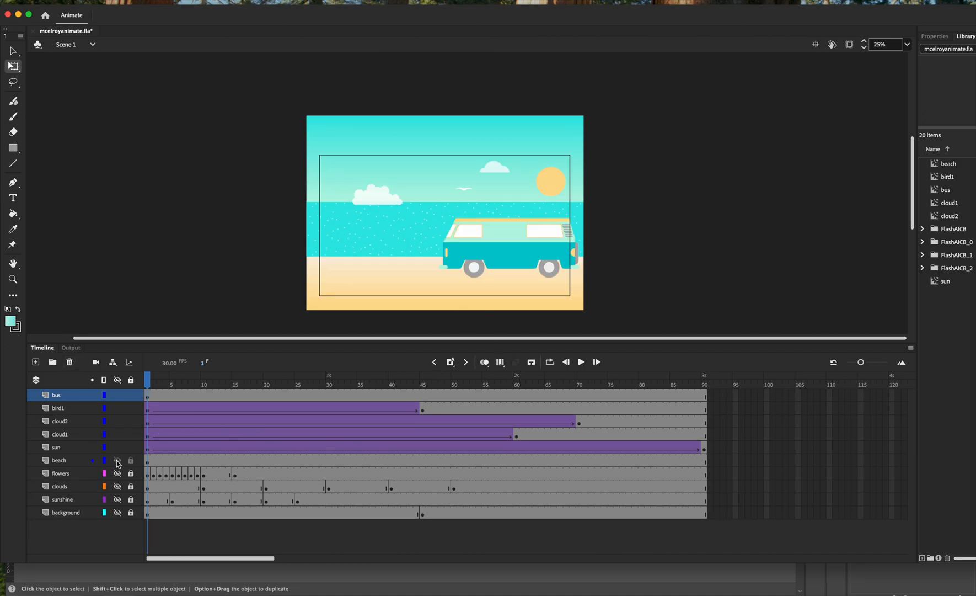
Paste the copied background again with the AI file importer preferences, enlarge it and place it beside the stage's upper left.
{"action": "left_click", "coordinate": [59, 460]}
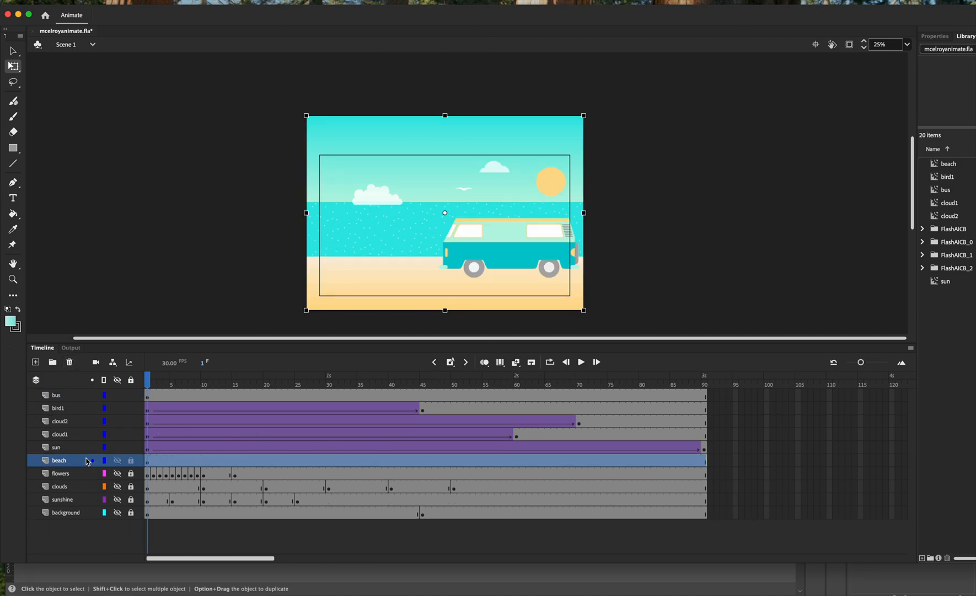
{"action": "left_click", "coordinate": [191, 236]}
{"action": "key", "text": "super+v"}
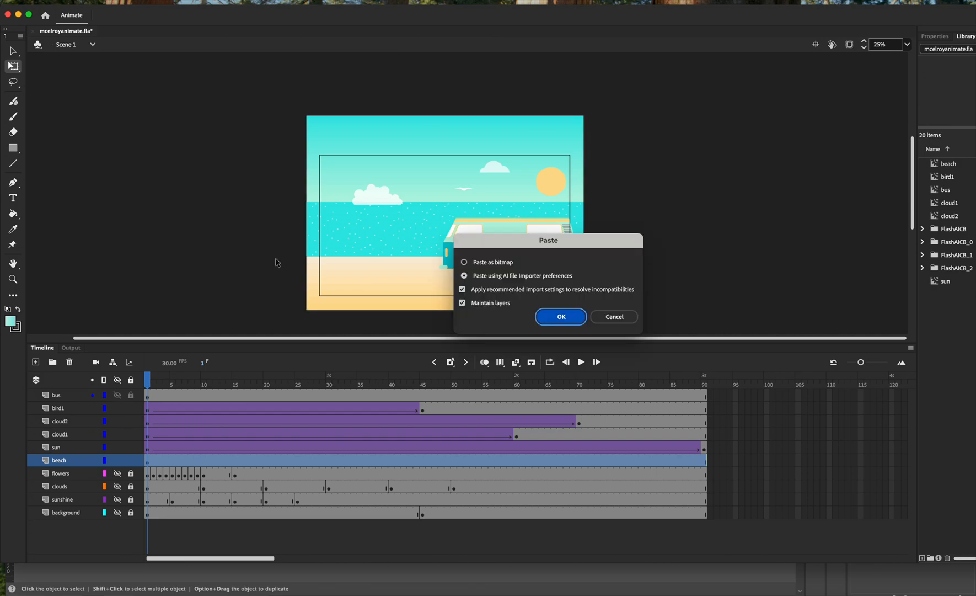
{"action": "left_click", "coordinate": [568, 317]}
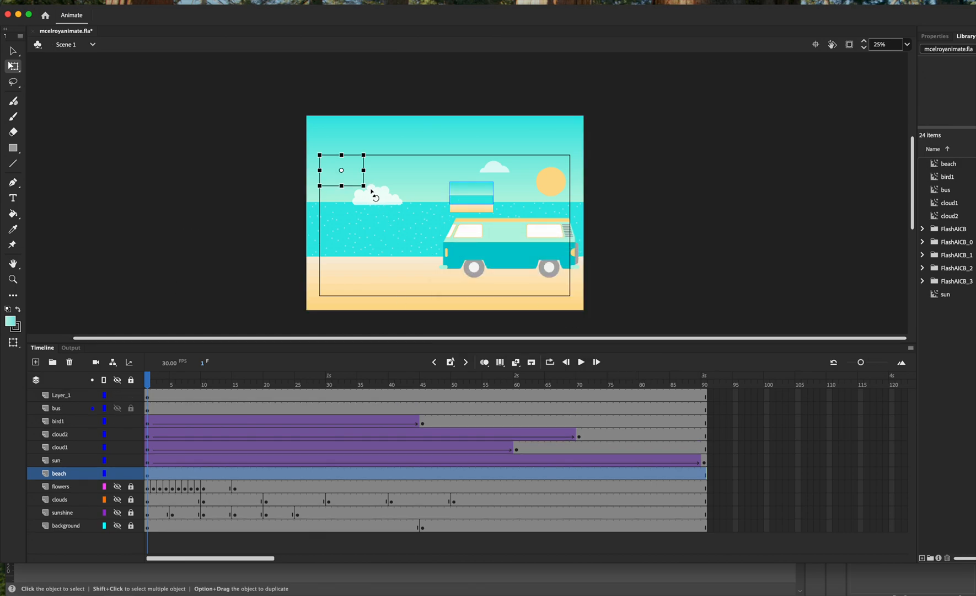
{"action": "left_click", "coordinate": [479, 200]}
{"action": "left_click_drag", "start_coordinate": [479, 201], "coordinate": [287, 248]}
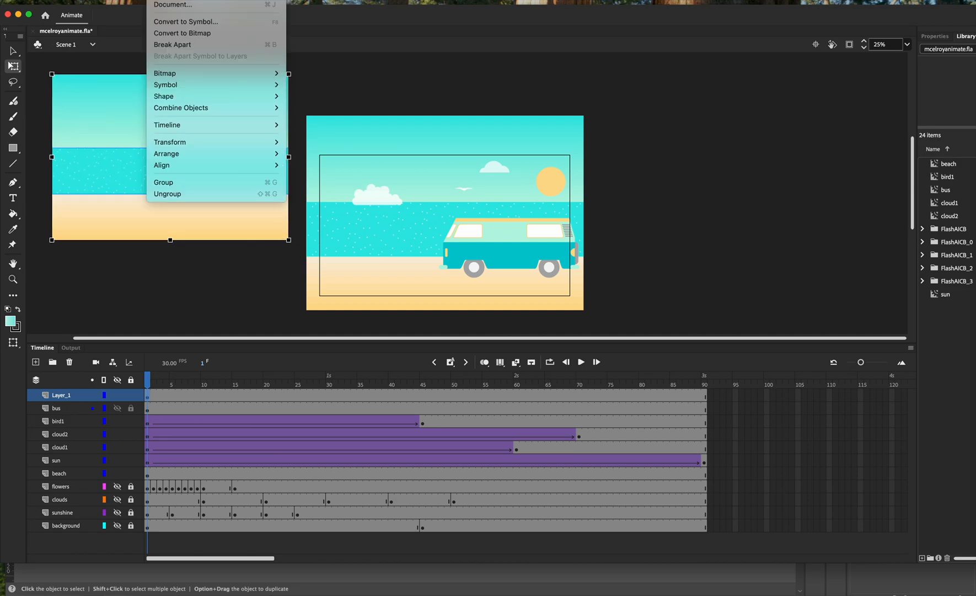
Convert the enlarged background to a Movie Clip symbol named Symbol 1, and delete its stage instance and Layer_1.
{"action": "left_click", "coordinate": [186, 22]}
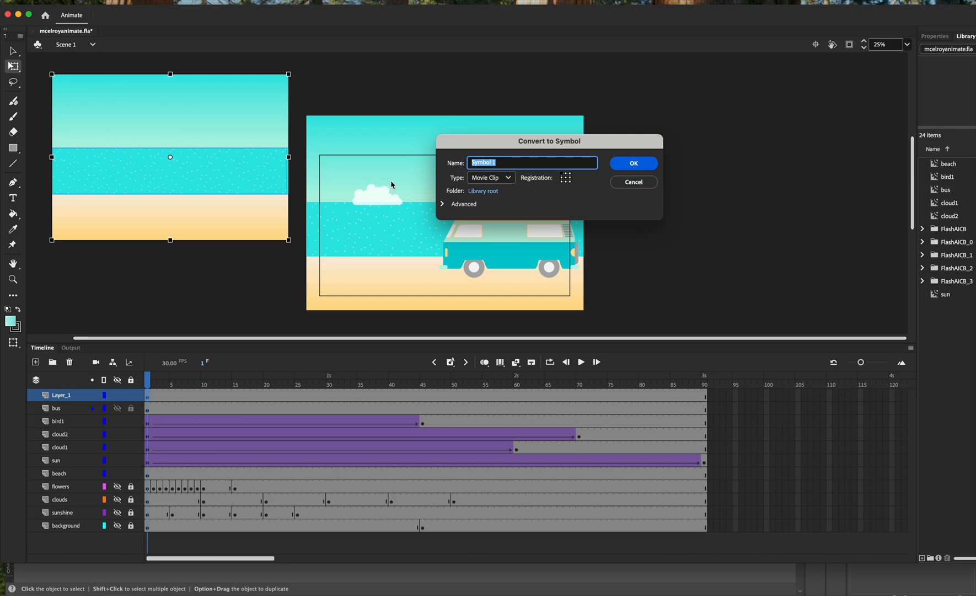
{"action": "left_click", "coordinate": [489, 178]}
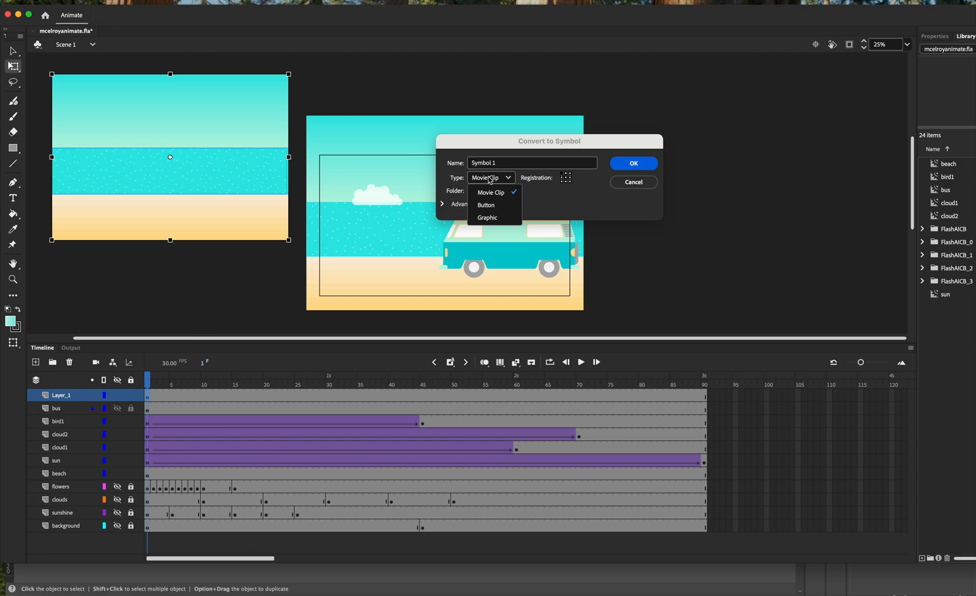
{"action": "left_click", "coordinate": [634, 163]}
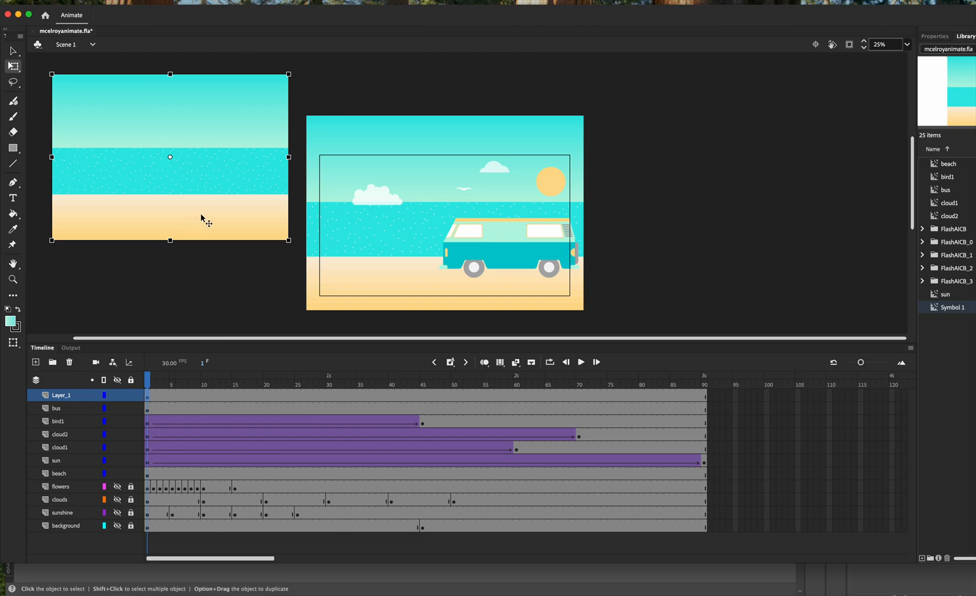
{"action": "key", "text": "Delete"}
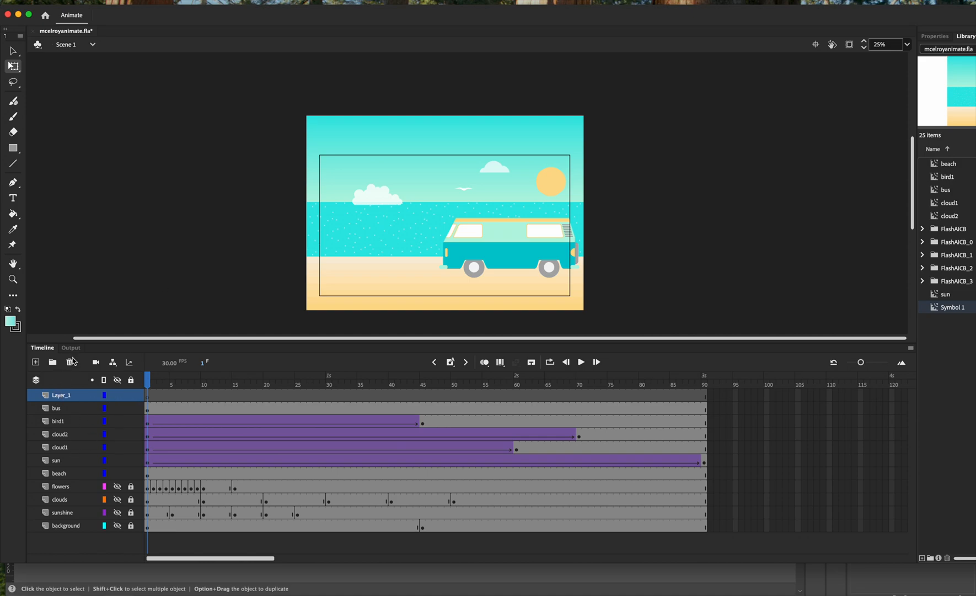
{"action": "left_click", "coordinate": [69, 362]}
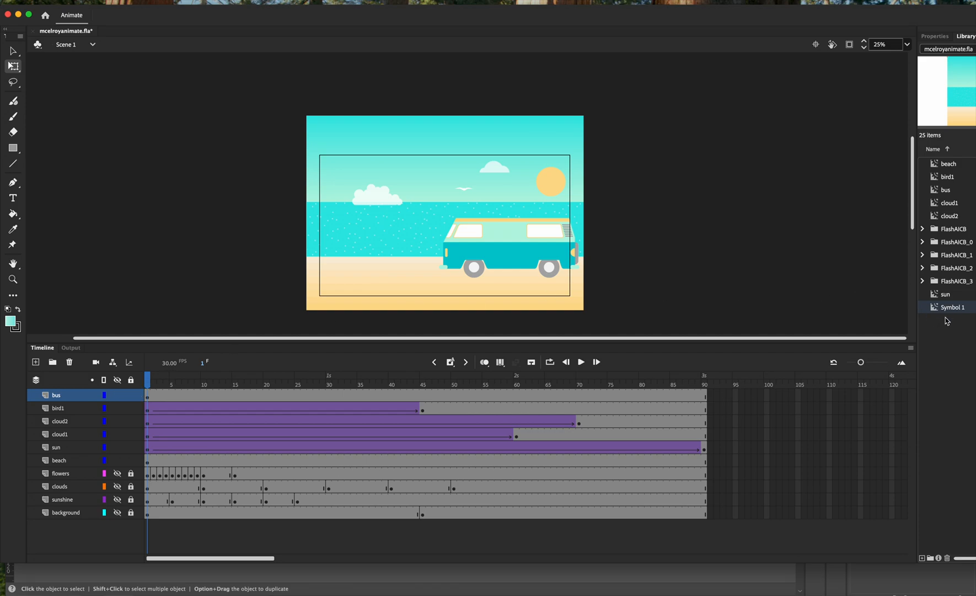
Preview the beach, bird1, bus, cloud1 and cloud2 symbols in the library.
{"action": "left_click", "coordinate": [953, 165]}
{"action": "left_click", "coordinate": [948, 178]}
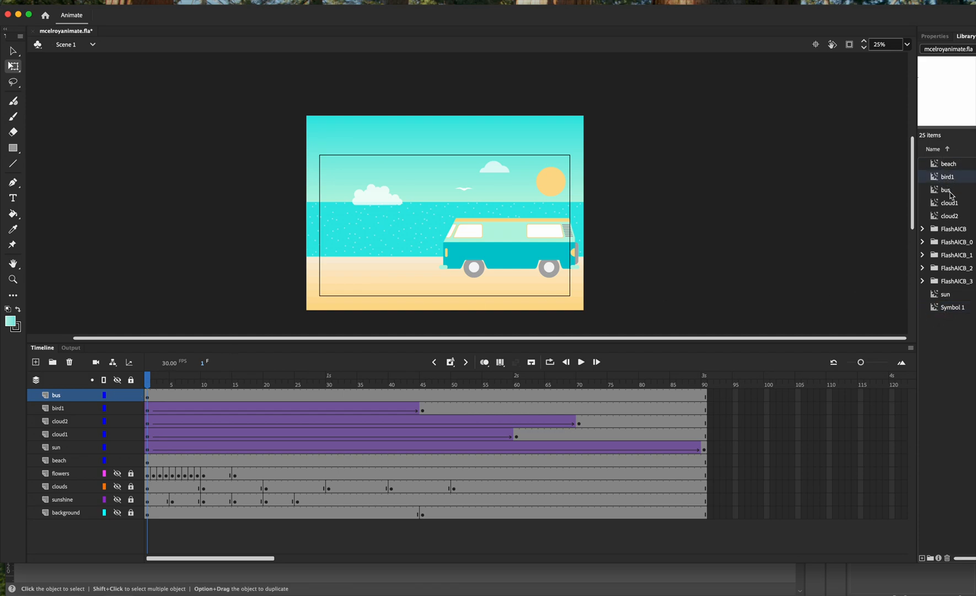
{"action": "left_click", "coordinate": [949, 192]}
{"action": "left_click", "coordinate": [950, 204]}
{"action": "left_click", "coordinate": [950, 216]}
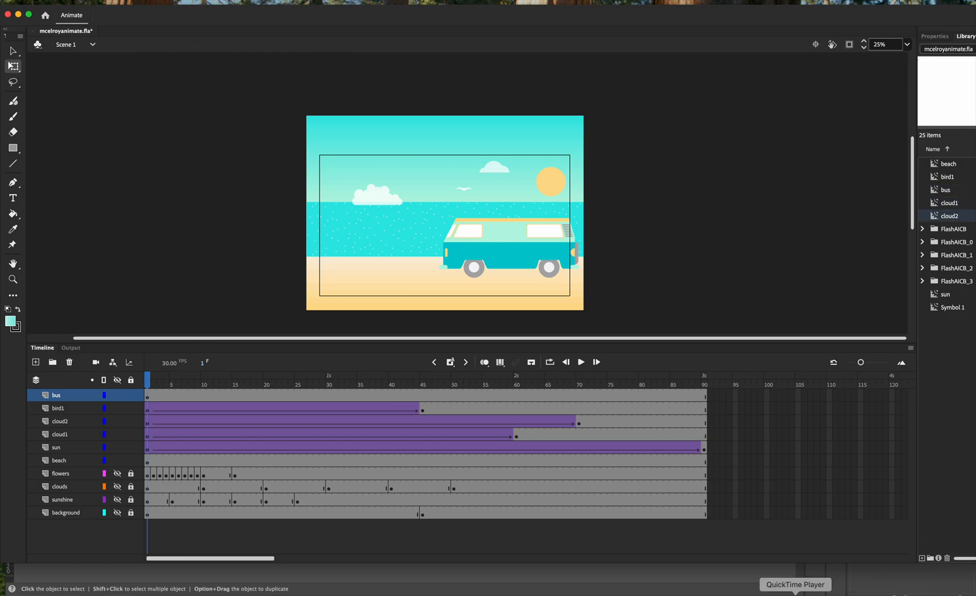
Switch to the beach illustration in Illustrator and examine its clouds, sun and sky as separately selectable artwork.
{"action": "left_click", "coordinate": [223, 592]}
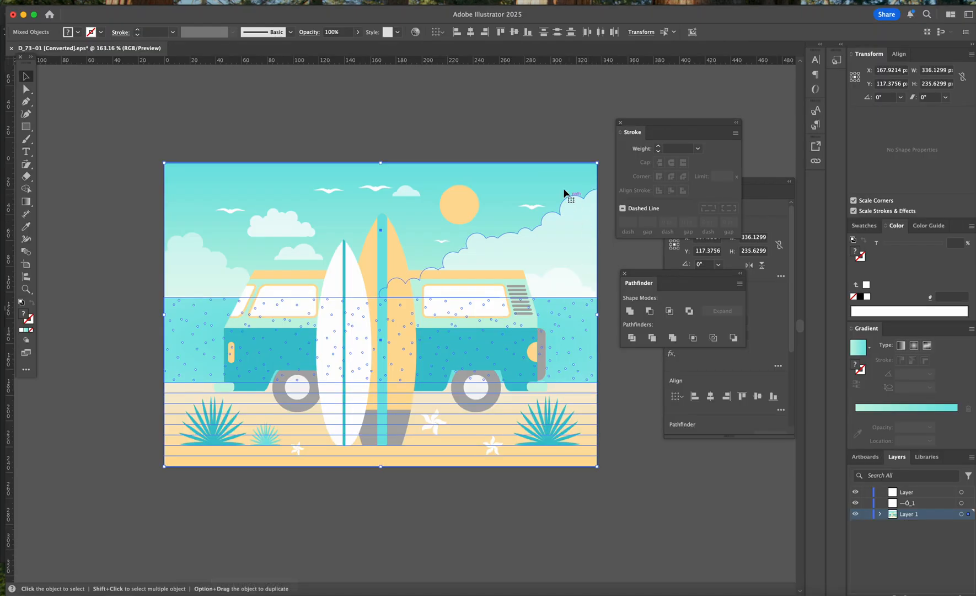
{"action": "left_click", "coordinate": [194, 265]}
{"action": "left_click", "coordinate": [274, 223]}
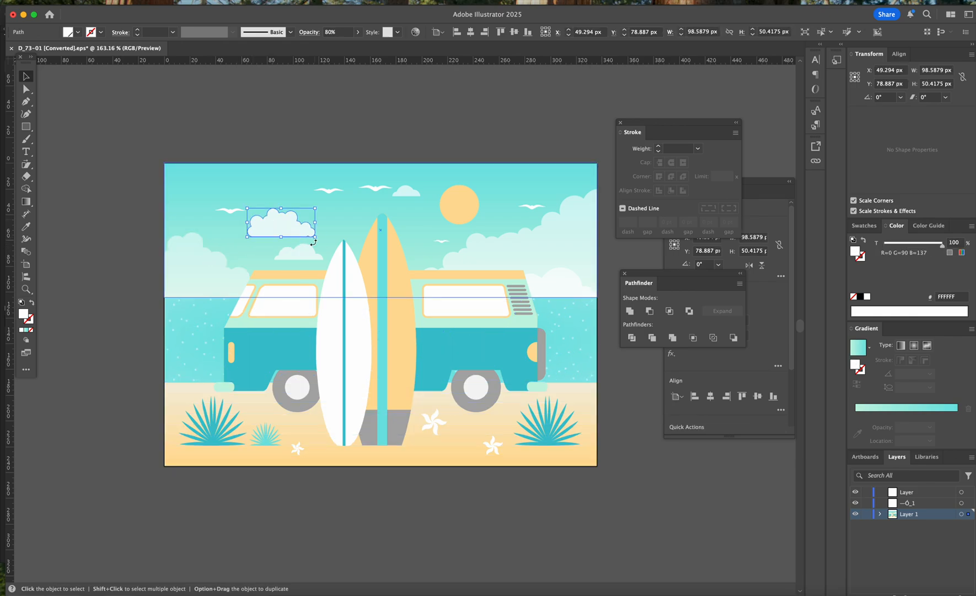
{"action": "left_click", "coordinate": [312, 249]}
{"action": "left_click", "coordinate": [514, 255]}
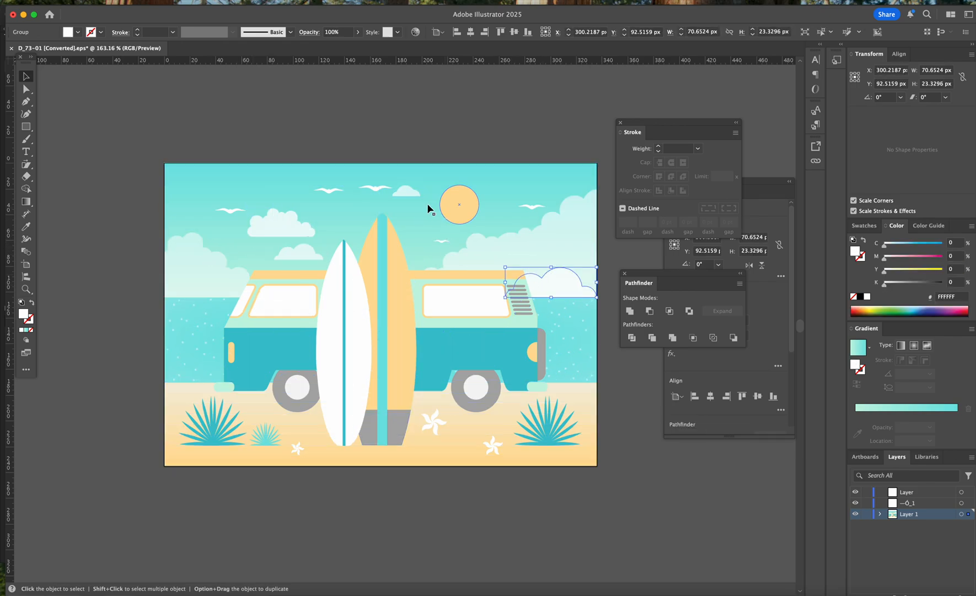
{"action": "left_click", "coordinate": [420, 224]}
{"action": "left_click", "coordinate": [280, 223]}
{"action": "left_click", "coordinate": [185, 194]}
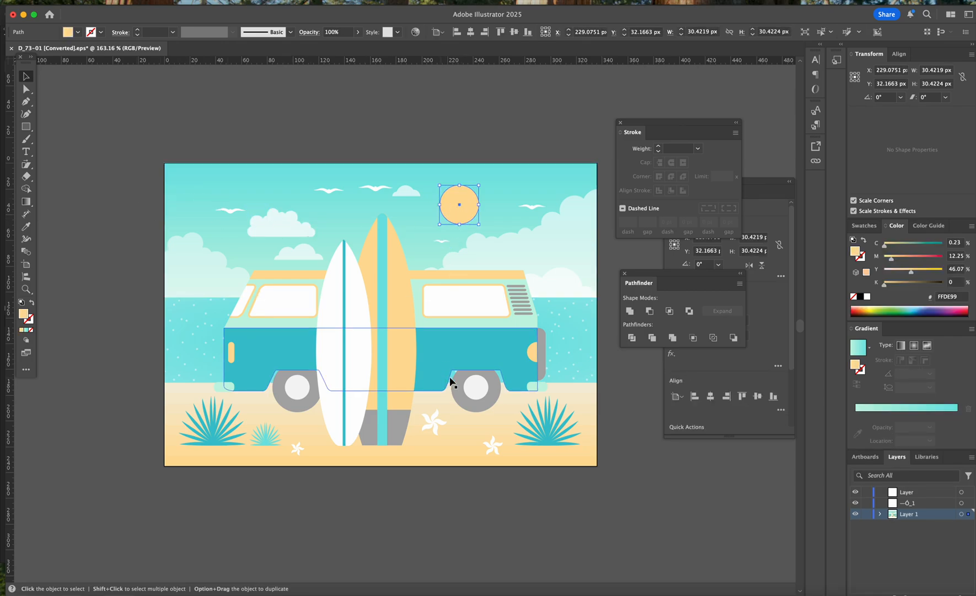
Examine the illustration's bus body, surfboard, beach plants and white flower shapes as individually selectable pieces.
{"action": "left_click", "coordinate": [469, 354]}
{"action": "left_click", "coordinate": [365, 376]}
{"action": "left_click", "coordinate": [552, 429]}
{"action": "left_click", "coordinate": [213, 423]}
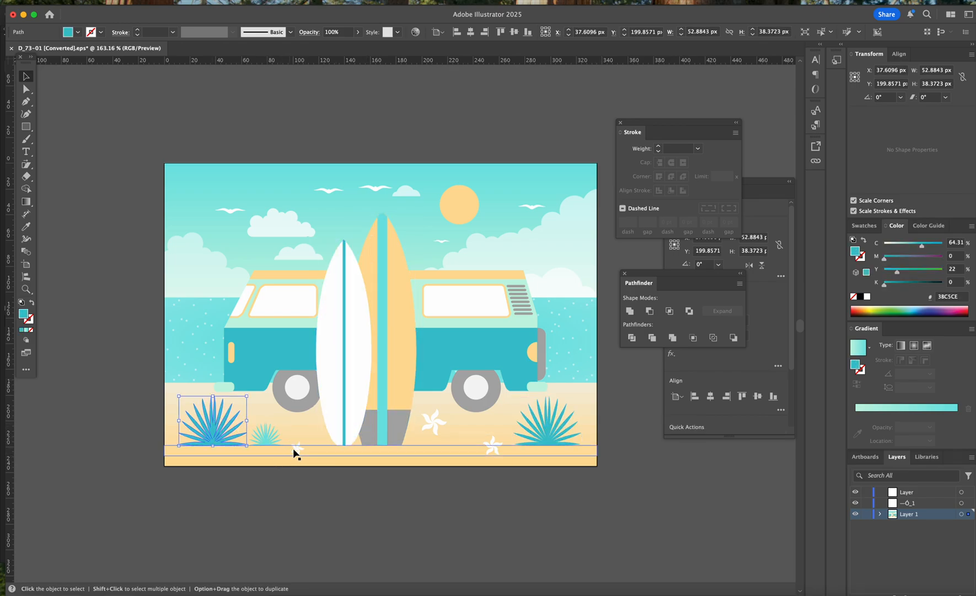
{"action": "left_click", "coordinate": [436, 423]}
{"action": "left_click", "coordinate": [493, 446]}
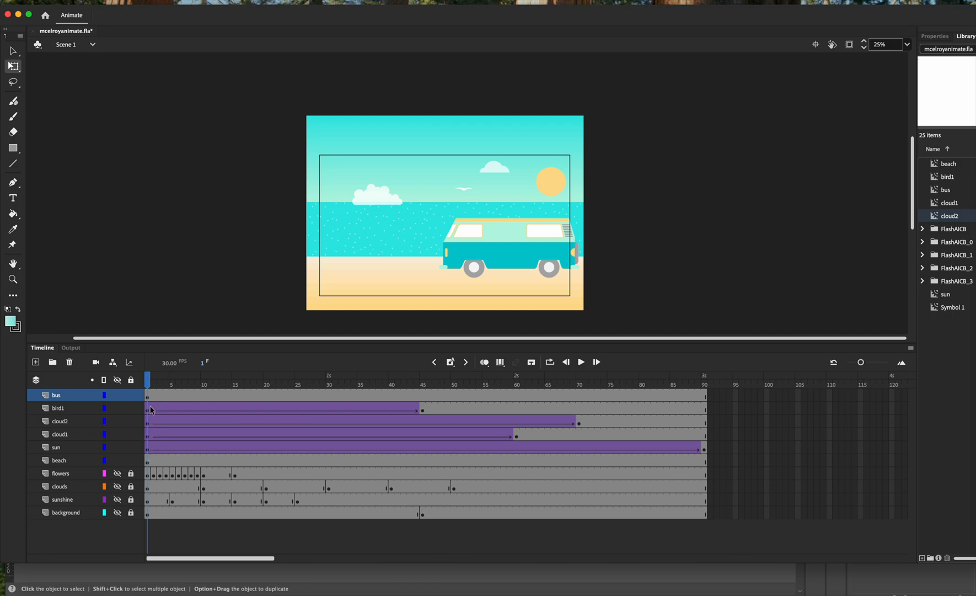
Switch back to Animate and select the bus instance on the stage at frame 1.
{"action": "left_click", "coordinate": [506, 248]}
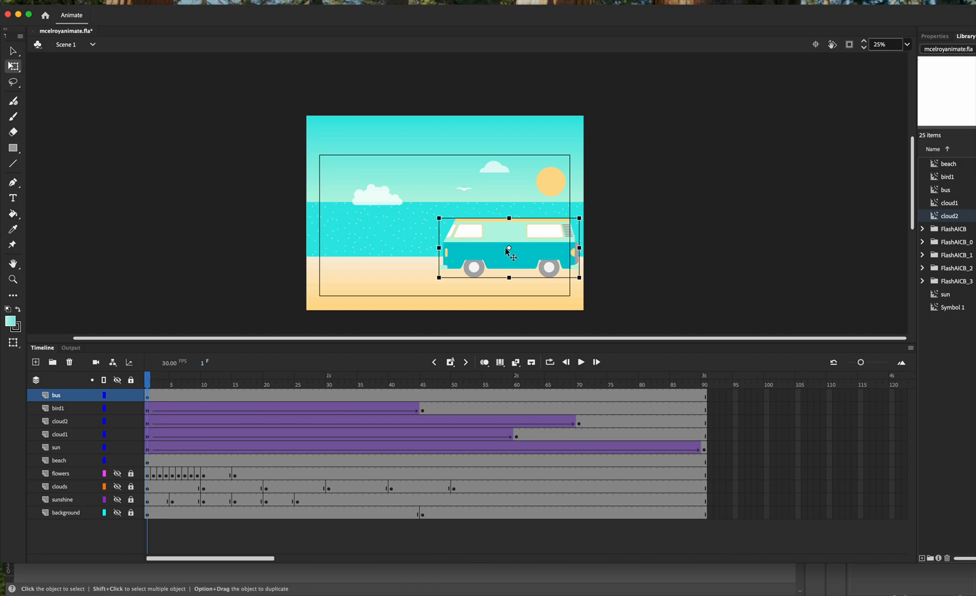